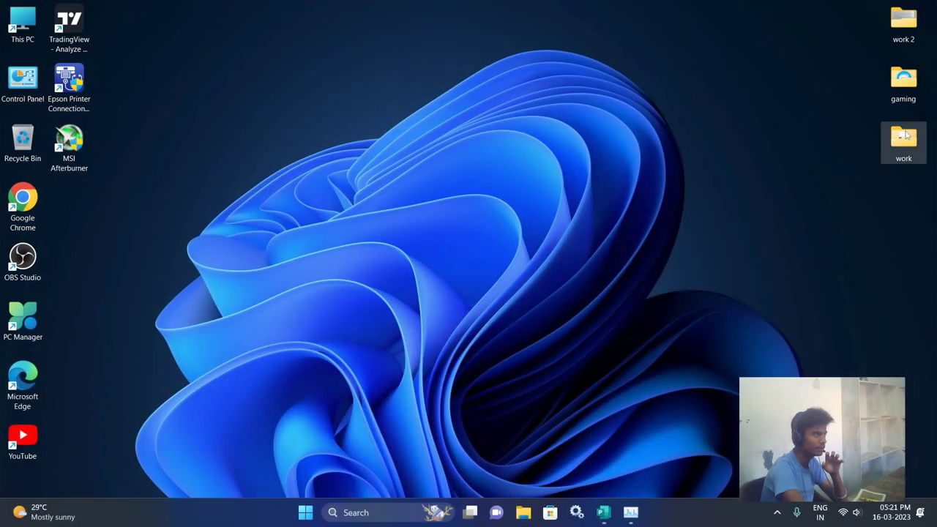
Open the work folder and view a photographed textbook page in Photos, then close it.
{"action": "double_click", "coordinate": [906, 137]}
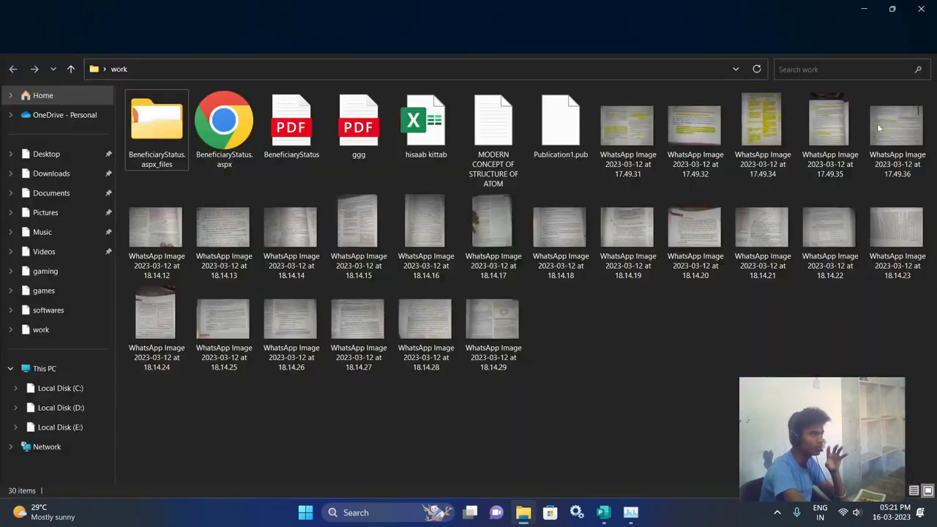
{"action": "double_click", "coordinate": [416, 265]}
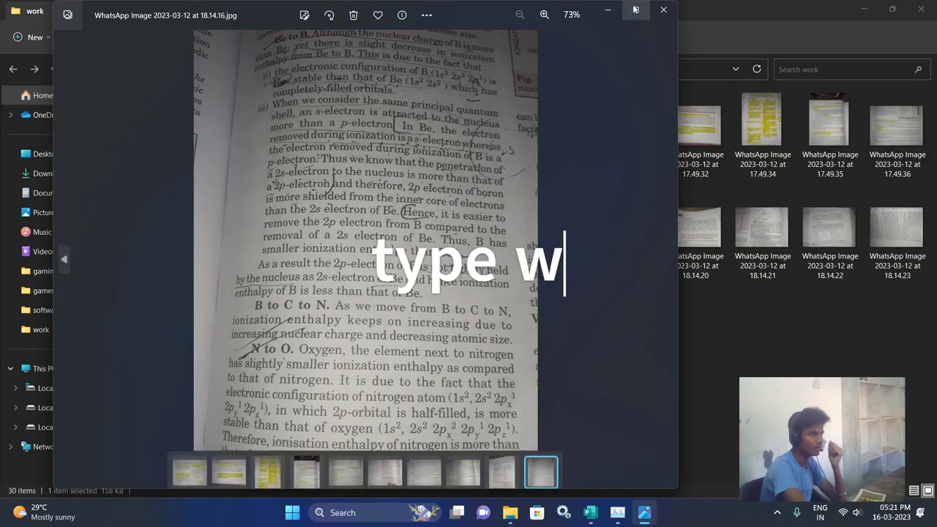
{"action": "left_click", "coordinate": [636, 10]}
{"action": "left_click", "coordinate": [923, 9]}
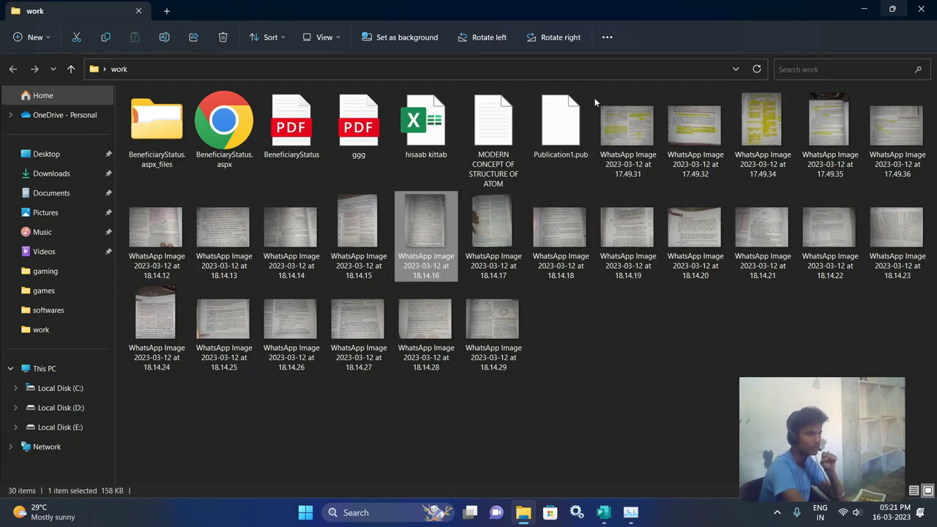
Select the page photos and then the MODERN CONCEPT OF STRUCTURE OF ATOM document.
{"action": "mouse_move", "coordinate": [595, 90]}
{"action": "left_mouse_down"}
{"action": "mouse_move", "coordinate": [819, 331]}
{"action": "mouse_move", "coordinate": [930, 307]}
{"action": "left_mouse_up"}
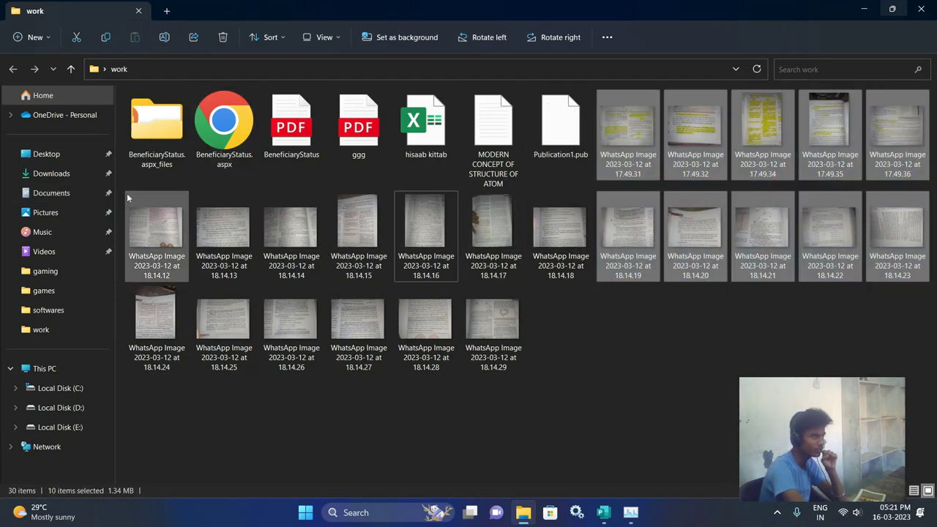
{"action": "mouse_move", "coordinate": [126, 194]}
{"action": "left_mouse_down"}
{"action": "mouse_move", "coordinate": [374, 329]}
{"action": "mouse_move", "coordinate": [592, 433]}
{"action": "left_mouse_up"}
{"action": "left_click", "coordinate": [592, 433]}
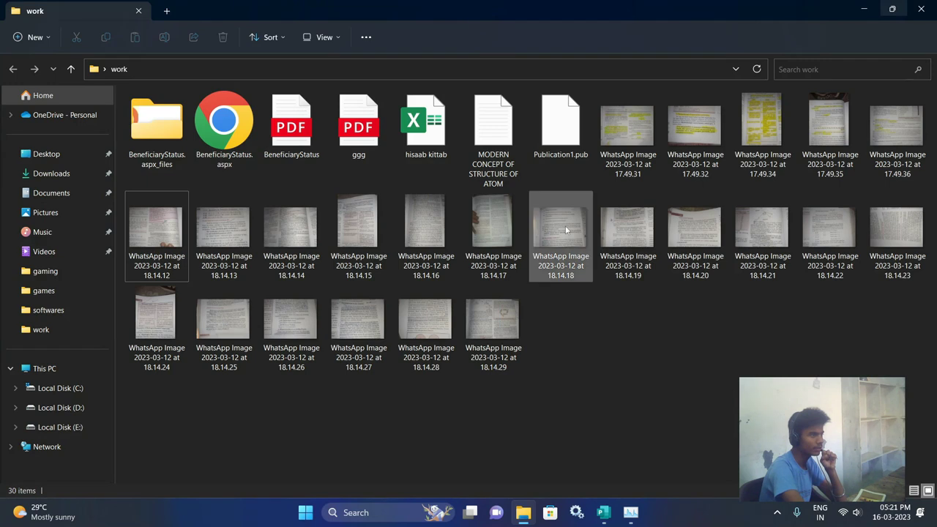
{"action": "left_click", "coordinate": [495, 155]}
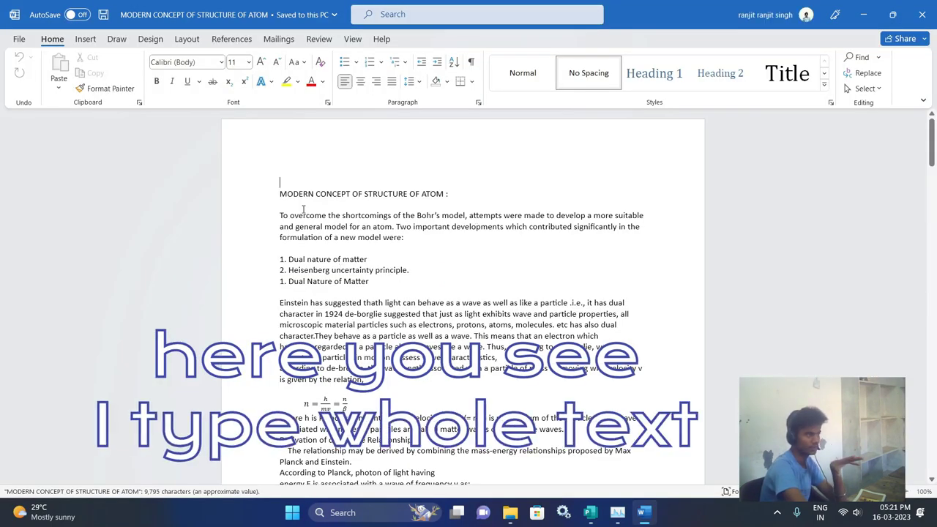
Scroll down the atom document to the ionization enthalpy section.
{"action": "scroll", "coordinate": [308, 220], "scroll_direction": "down", "scroll_amount": 3}
{"action": "scroll", "coordinate": [315, 242], "scroll_direction": "down", "scroll_amount": 3}
{"action": "scroll", "coordinate": [322, 263], "scroll_direction": "down", "scroll_amount": 3}
{"action": "scroll", "coordinate": [332, 286], "scroll_direction": "down", "scroll_amount": 5}
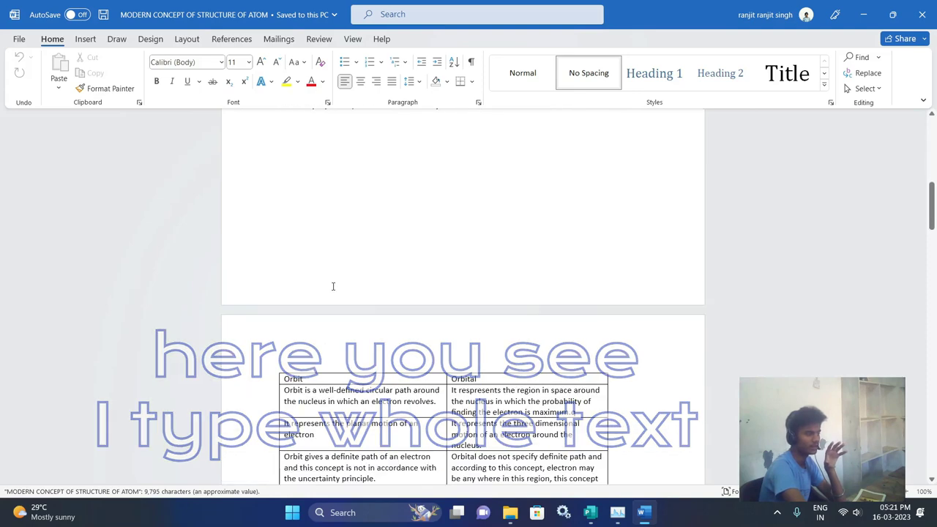
{"action": "scroll", "coordinate": [332, 287], "scroll_direction": "down", "scroll_amount": 5}
{"action": "scroll", "coordinate": [334, 289], "scroll_direction": "down", "scroll_amount": 3}
{"action": "scroll", "coordinate": [335, 290], "scroll_direction": "down", "scroll_amount": 3}
{"action": "scroll", "coordinate": [337, 293], "scroll_direction": "down", "scroll_amount": 2}
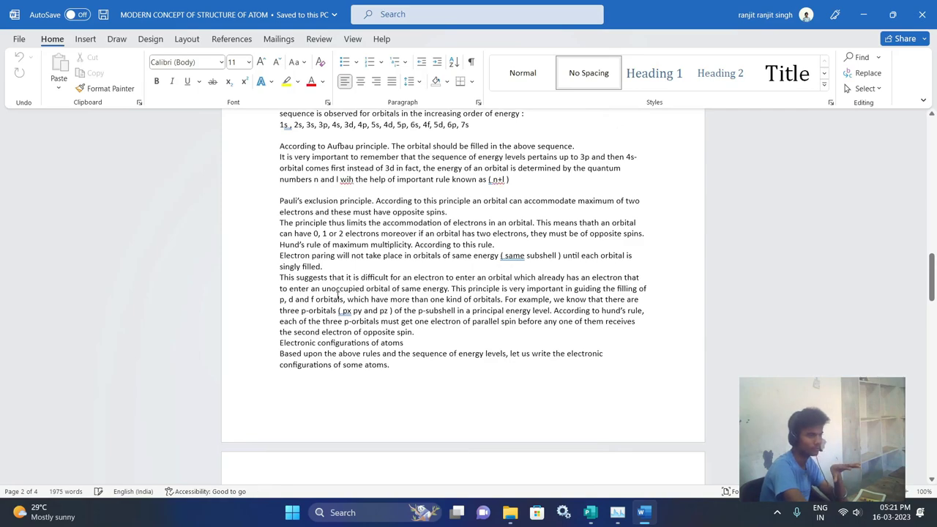
{"action": "scroll", "coordinate": [338, 297], "scroll_direction": "down", "scroll_amount": 2}
{"action": "scroll", "coordinate": [339, 300], "scroll_direction": "down", "scroll_amount": 6}
{"action": "scroll", "coordinate": [342, 307], "scroll_direction": "down", "scroll_amount": 7}
{"action": "scroll", "coordinate": [345, 313], "scroll_direction": "down", "scroll_amount": 3}
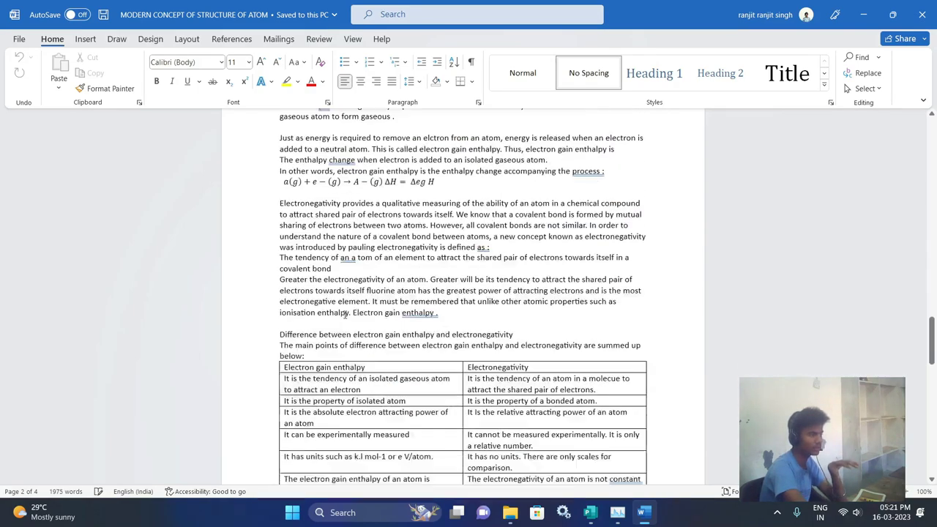
{"action": "scroll", "coordinate": [345, 313], "scroll_direction": "down", "scroll_amount": 3}
{"action": "scroll", "coordinate": [345, 314], "scroll_direction": "down", "scroll_amount": 5}
{"action": "scroll", "coordinate": [345, 313], "scroll_direction": "down", "scroll_amount": 5}
{"action": "scroll", "coordinate": [345, 312], "scroll_direction": "down", "scroll_amount": 2}
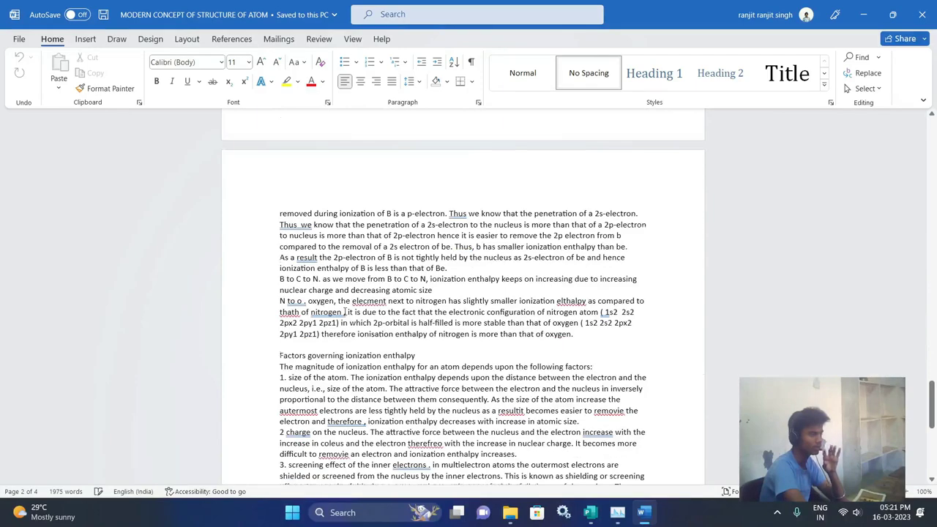
{"action": "scroll", "coordinate": [344, 312], "scroll_direction": "down", "scroll_amount": 3}
{"action": "scroll", "coordinate": [345, 312], "scroll_direction": "down", "scroll_amount": 1}
{"action": "scroll", "coordinate": [345, 312], "scroll_direction": "up", "scroll_amount": 4}
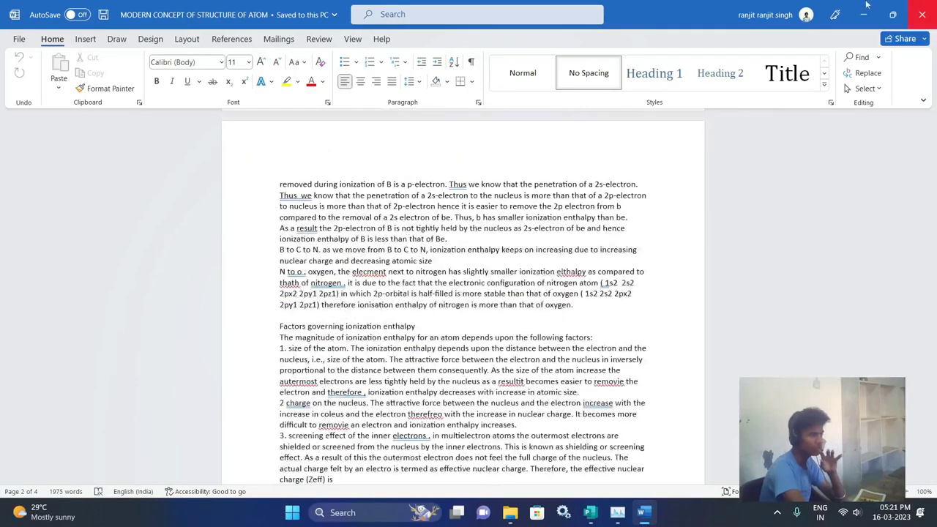
Draw an empty text box at the top-left of the Publication2 page, then return to Word.
{"action": "left_click", "coordinate": [865, 14]}
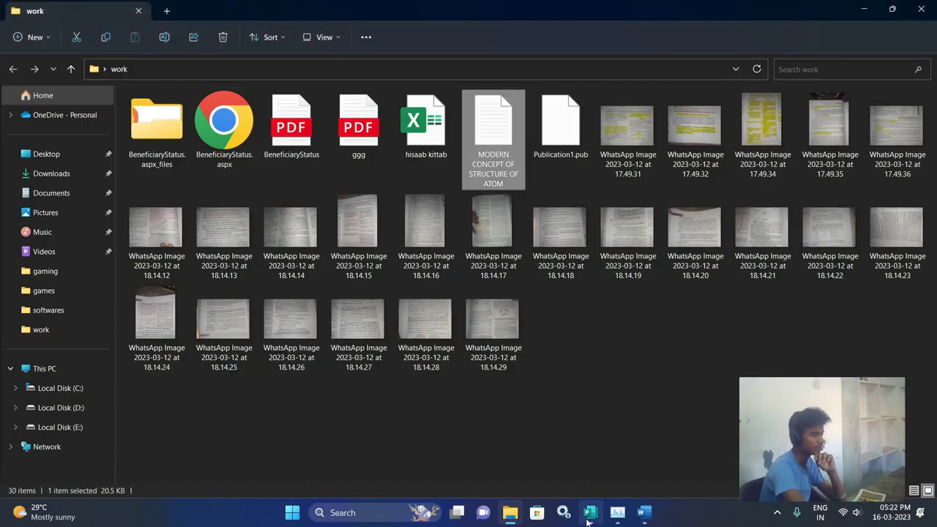
{"action": "left_click", "coordinate": [590, 513]}
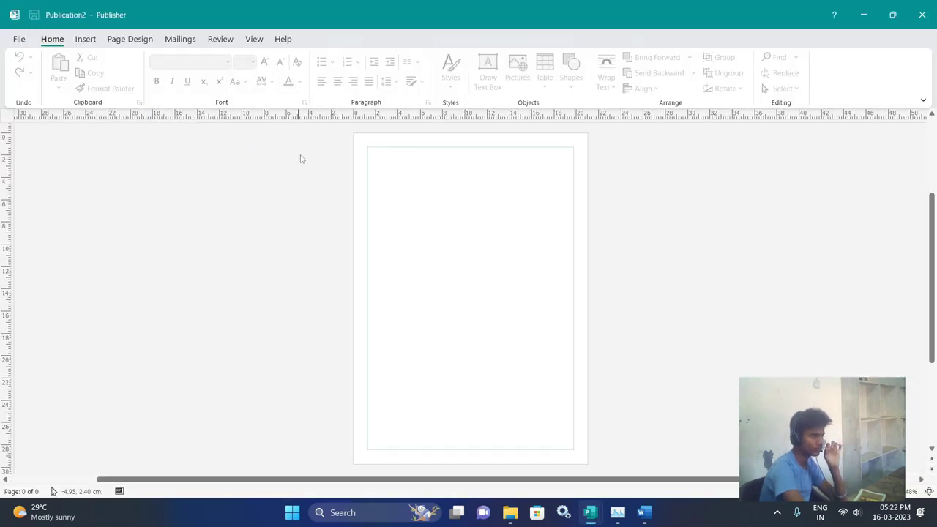
{"action": "left_click", "coordinate": [501, 77]}
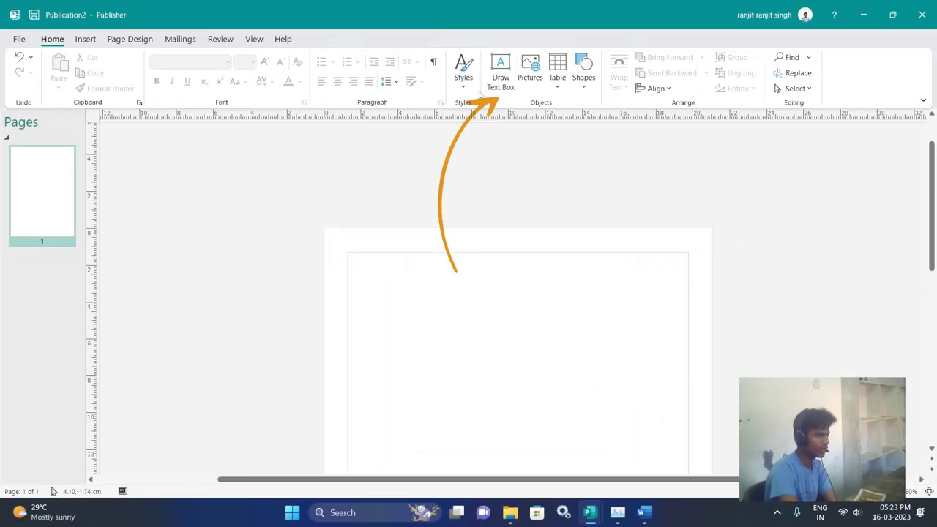
{"action": "left_click", "coordinate": [500, 73]}
{"action": "left_click_drag", "start_coordinate": [342, 246], "coordinate": [449, 325]}
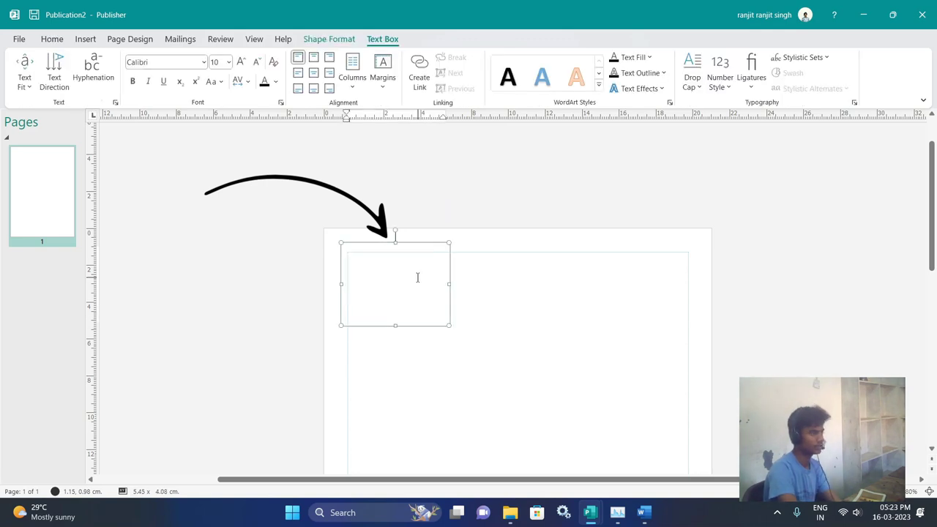
{"action": "left_click", "coordinate": [643, 513]}
Copy the Ionization enthalpy paragraph from Word and bring Publication2 back to the front.
{"action": "scroll", "coordinate": [277, 260], "scroll_direction": "up", "scroll_amount": 10}
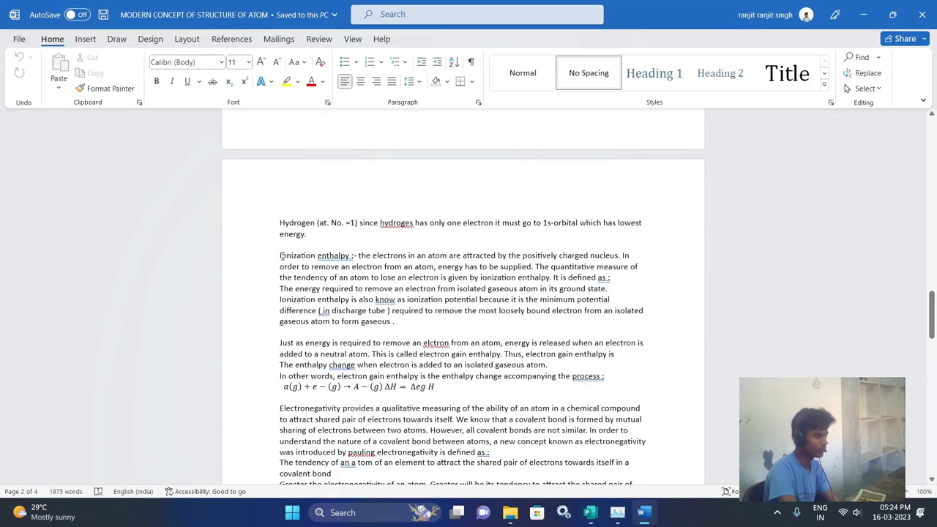
{"action": "left_click_drag", "start_coordinate": [280, 255], "coordinate": [381, 322]}
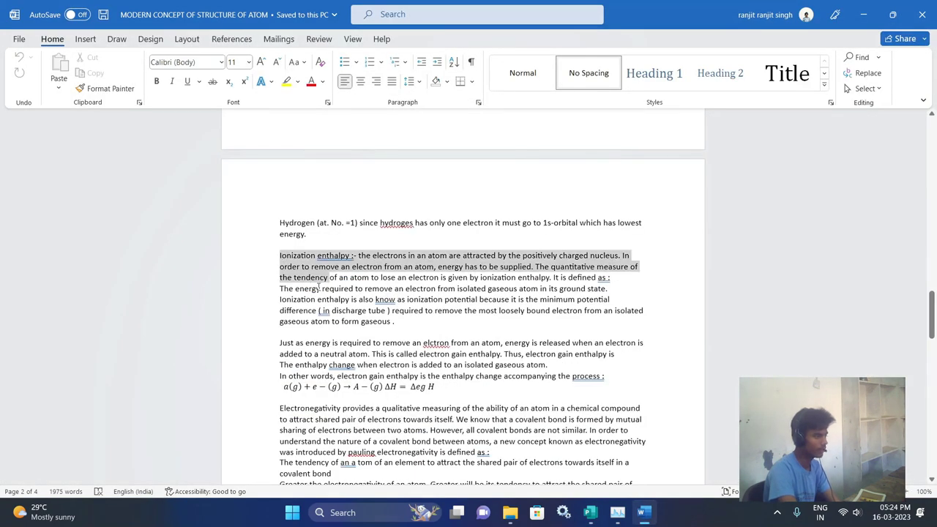
{"action": "right_click", "coordinate": [388, 325]}
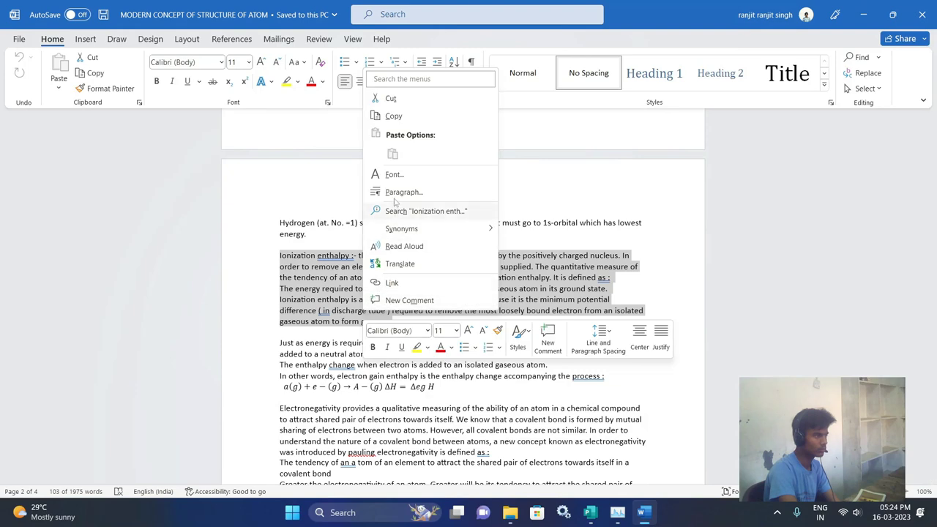
{"action": "left_click", "coordinate": [403, 121]}
{"action": "left_click", "coordinate": [592, 512]}
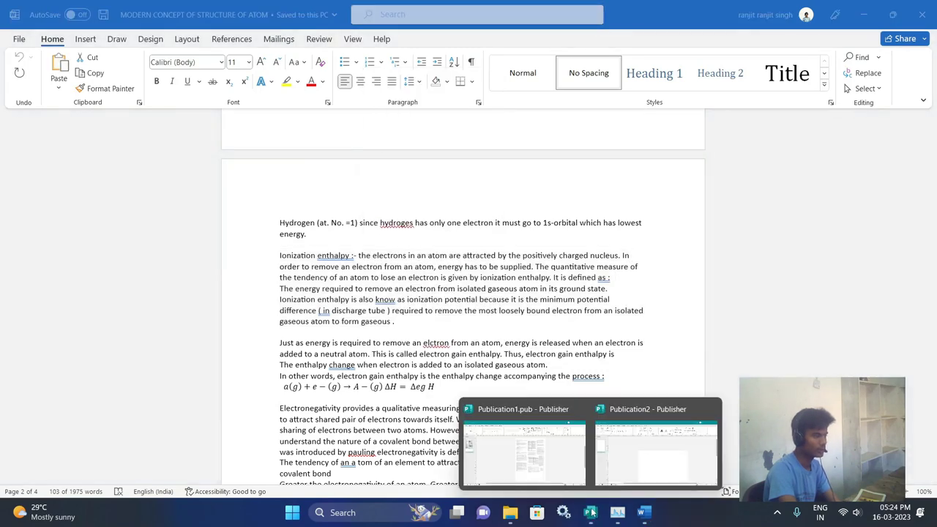
{"action": "left_click", "coordinate": [626, 469]}
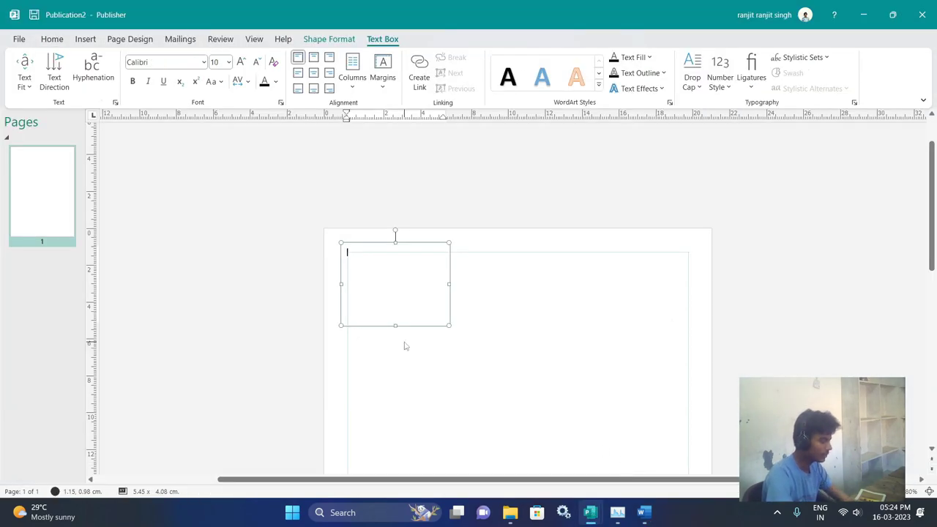
Paste the ionization enthalpy paragraph into the text box and set all its text to 5 pt.
{"action": "key", "text": "ctrl+v"}
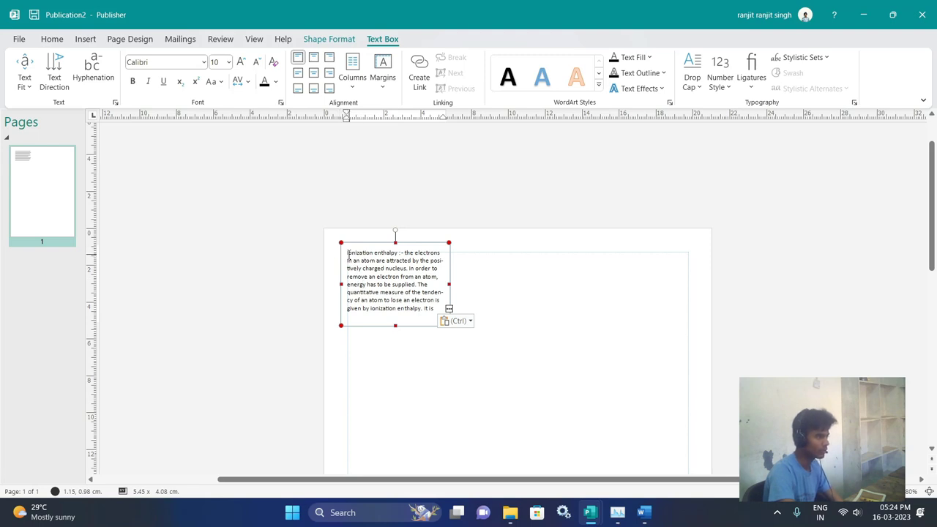
{"action": "left_click_drag", "start_coordinate": [348, 254], "coordinate": [442, 362]}
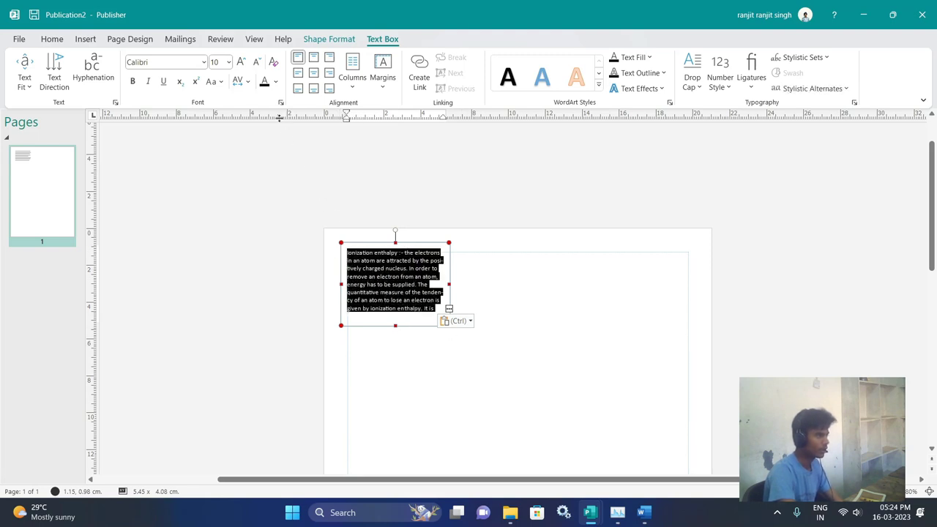
{"action": "left_click", "coordinate": [227, 63]}
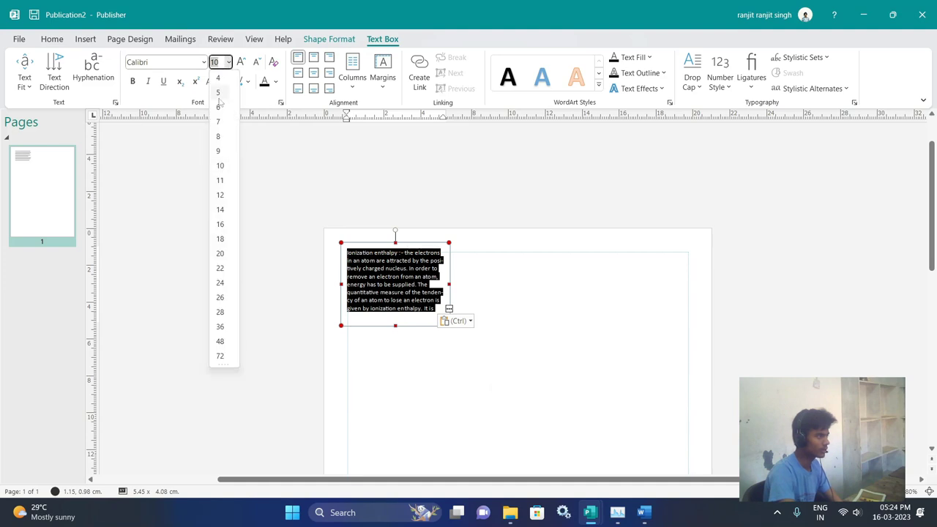
{"action": "left_click", "coordinate": [218, 92]}
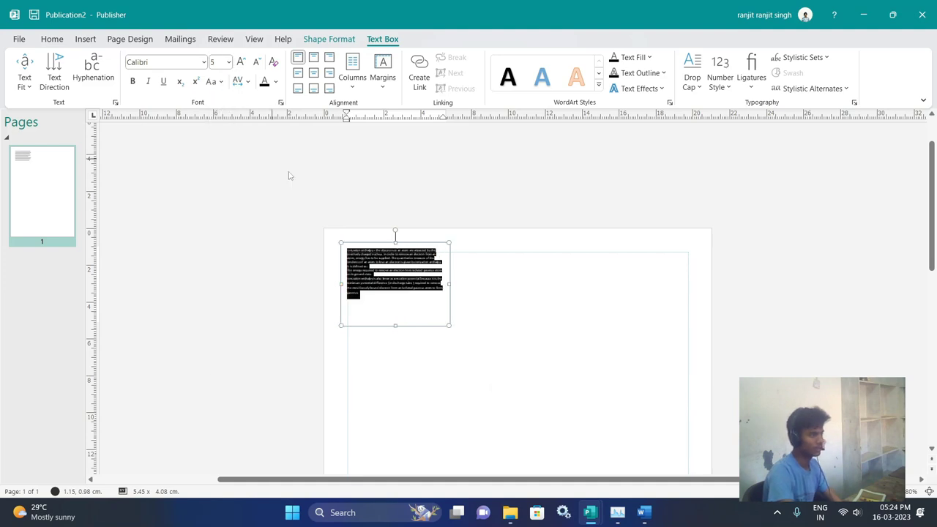
{"action": "left_click", "coordinate": [481, 317]}
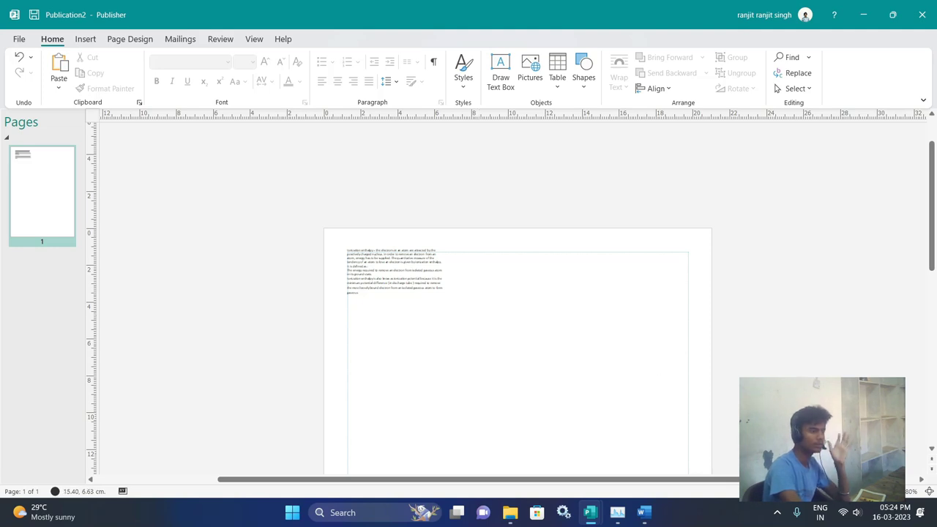
{"action": "scroll", "coordinate": [510, 290], "scroll_direction": "up", "scroll_amount": 1}
{"action": "scroll", "coordinate": [511, 290], "scroll_direction": "up", "scroll_amount": 1}
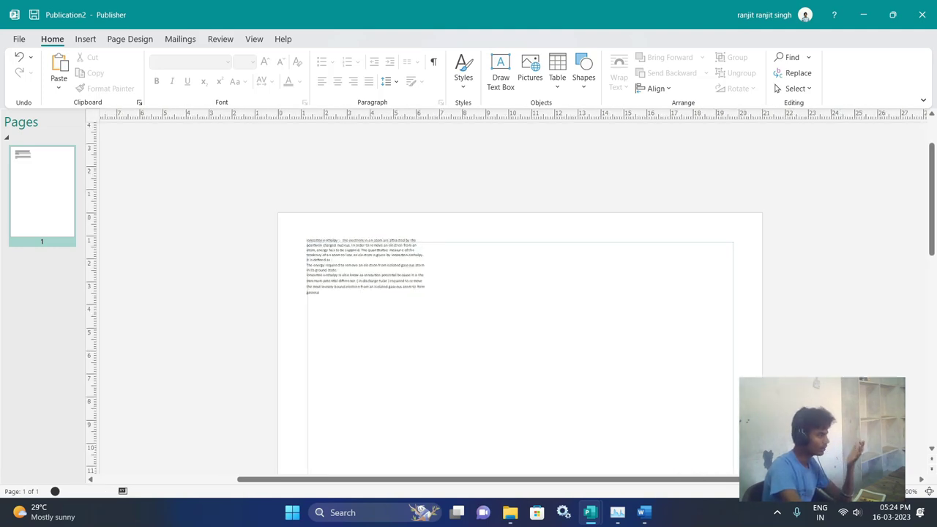
{"action": "scroll", "coordinate": [510, 290], "scroll_direction": "up", "scroll_amount": 3}
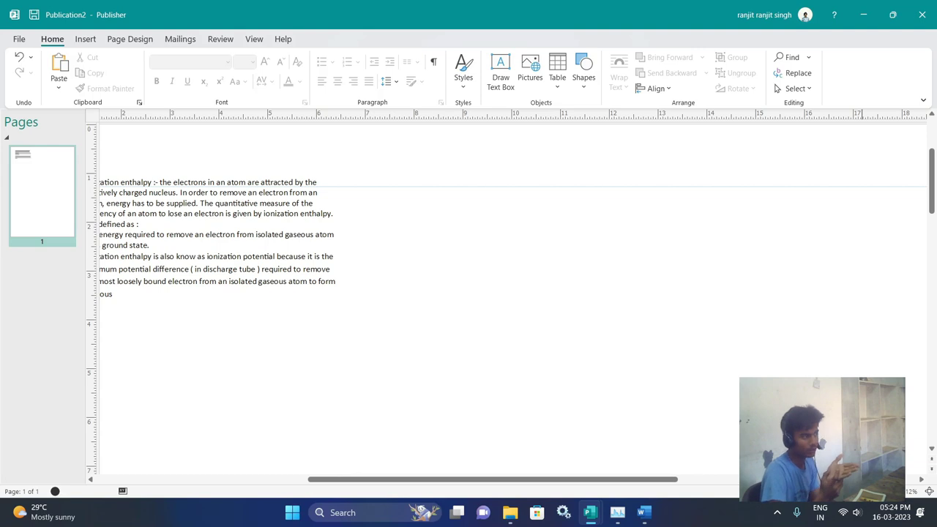
{"action": "scroll", "coordinate": [510, 290], "scroll_direction": "down", "scroll_amount": 3}
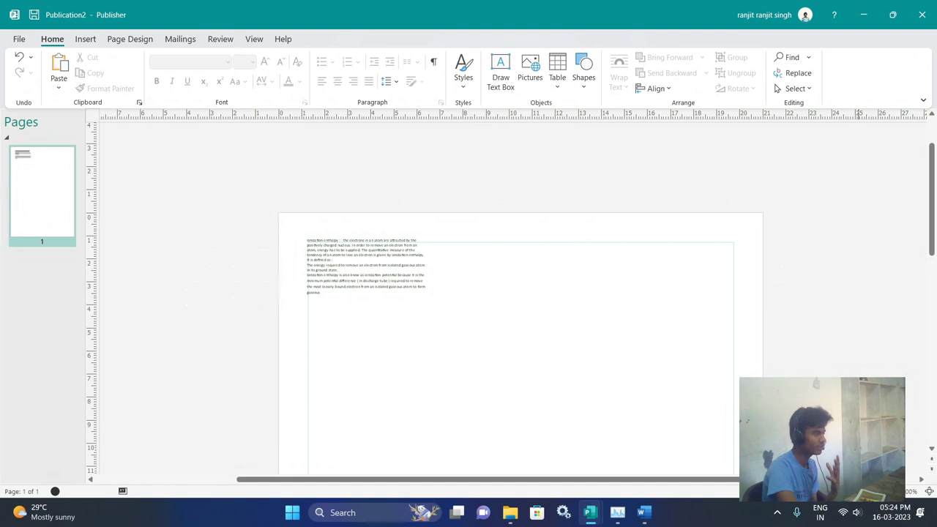
{"action": "key", "text": "F9"}
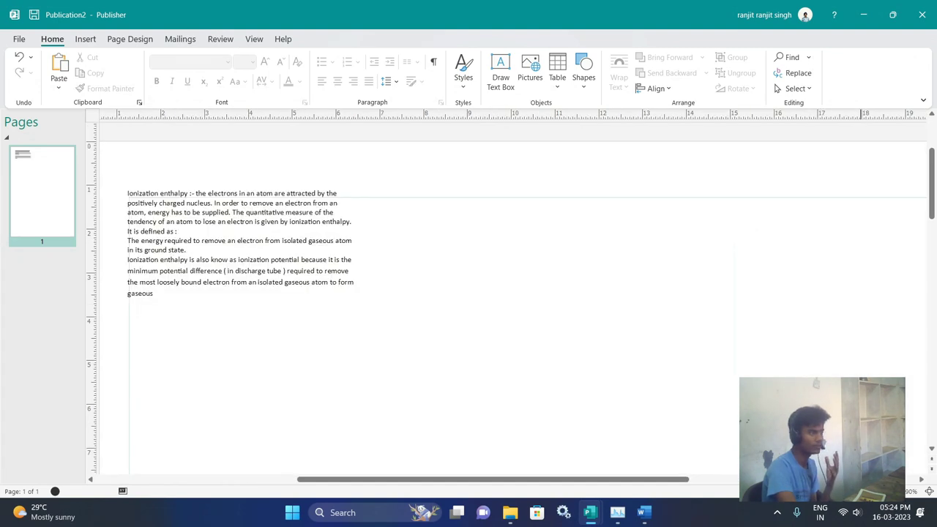
{"action": "key", "text": "F9"}
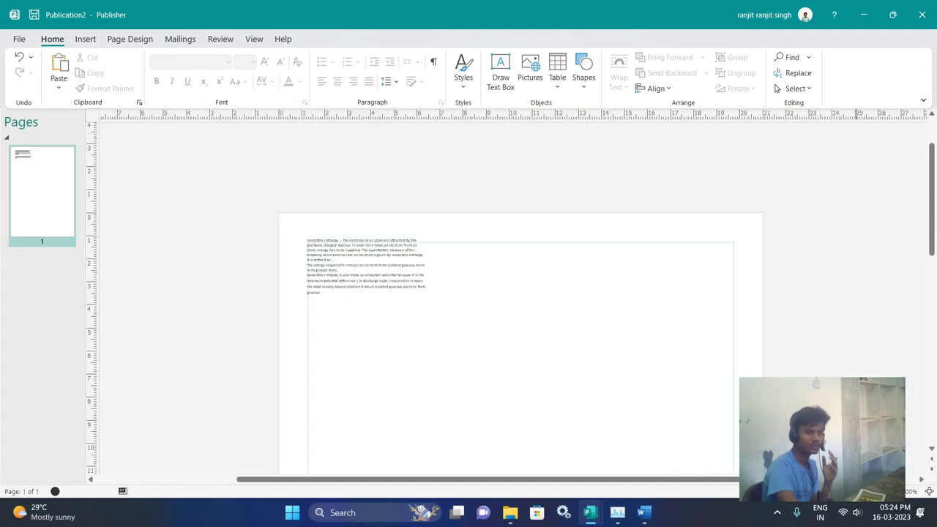